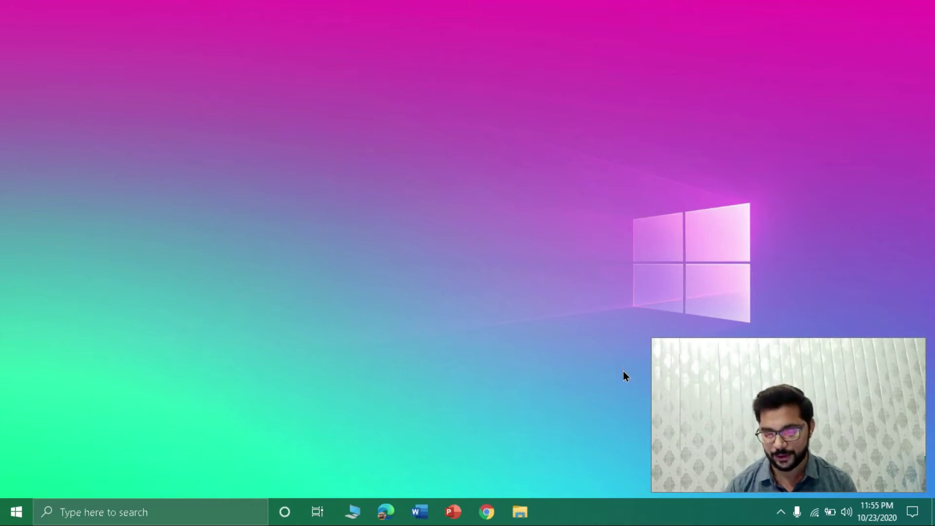
- Try out the different ways to reach Task Manager from the desktop, dismissing it each time
right_click(578, 521)
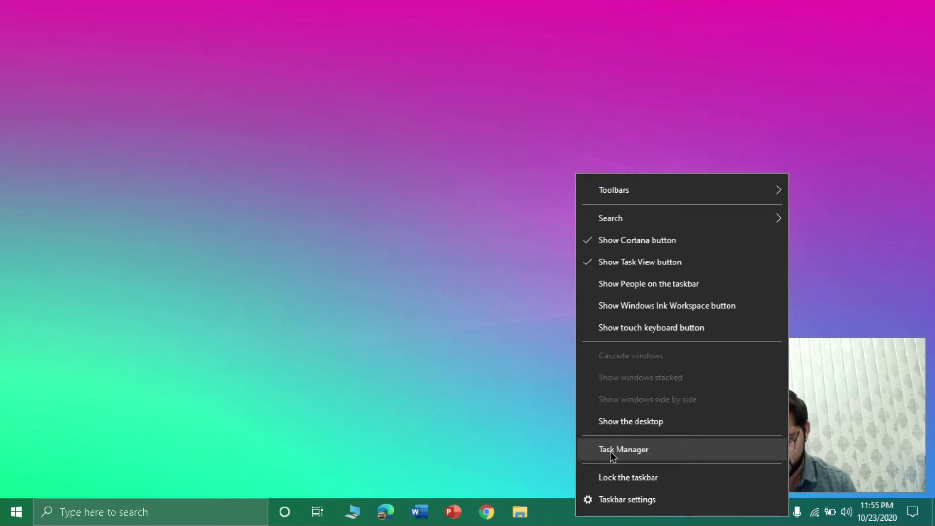
click(552, 422)
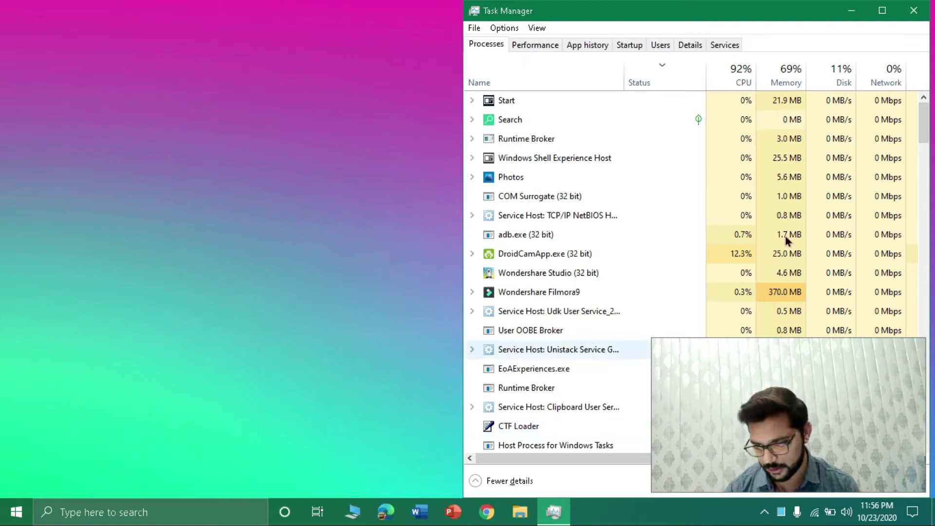
click(914, 10)
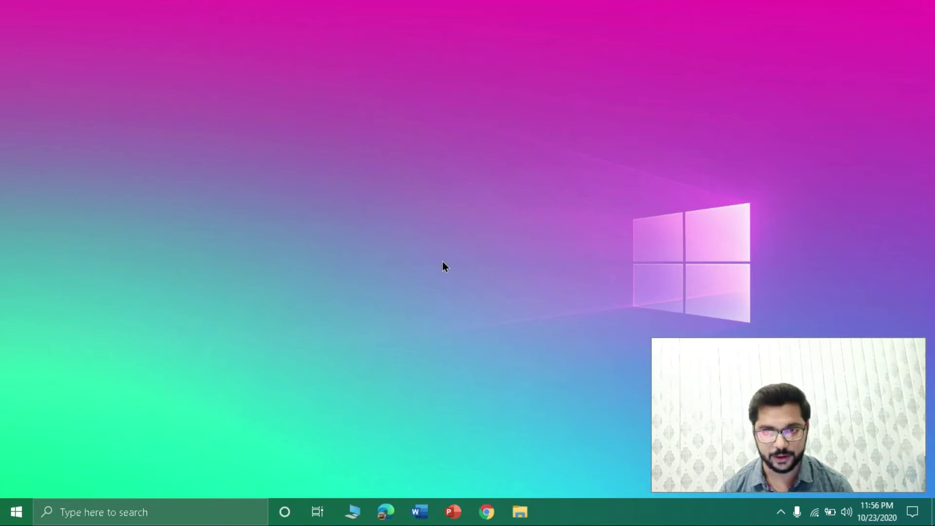
key(ctrl+shift+Escape)
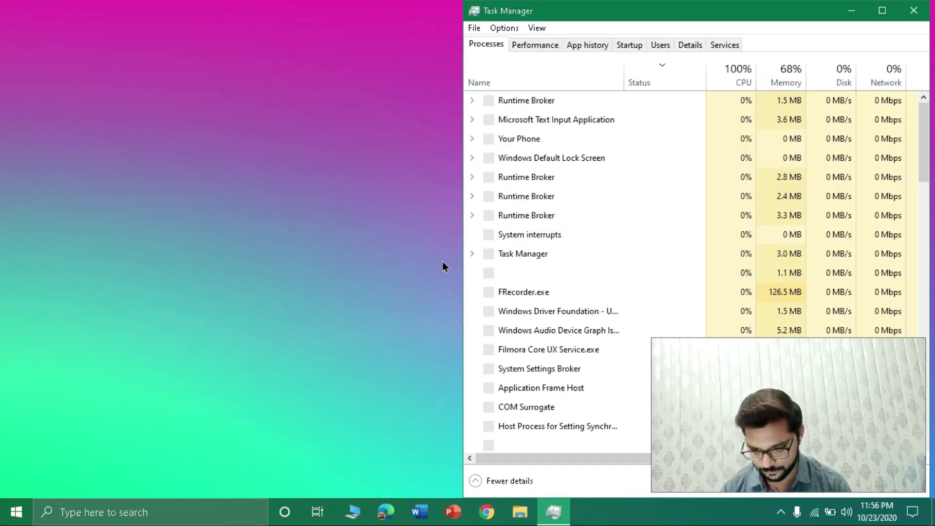
click(915, 13)
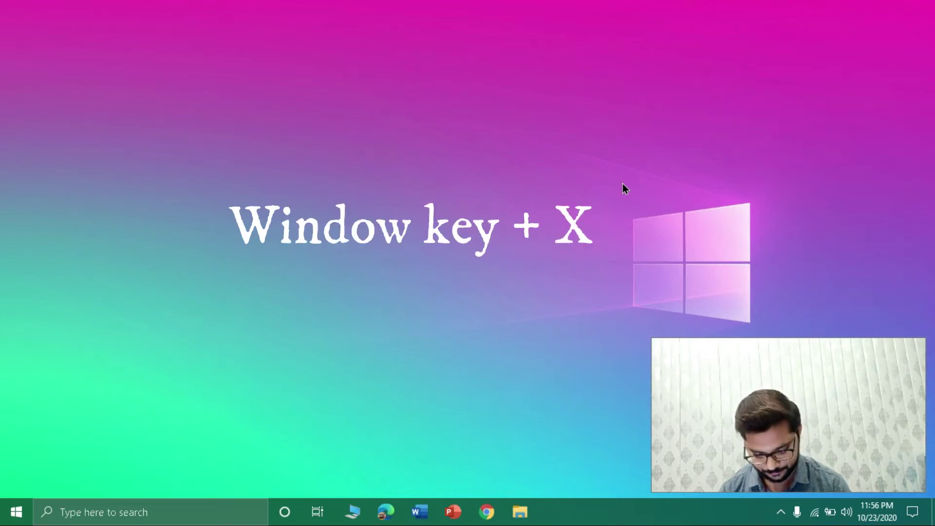
key(super+x)
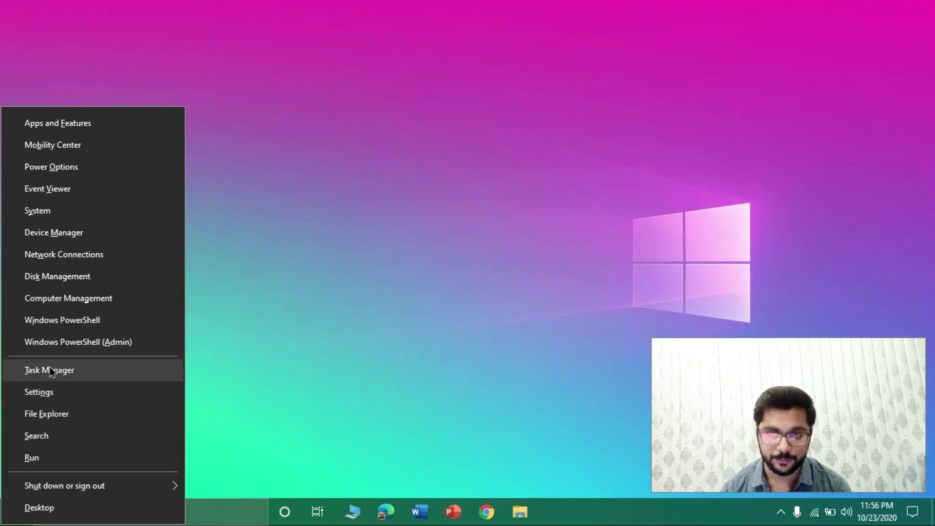
click(285, 311)
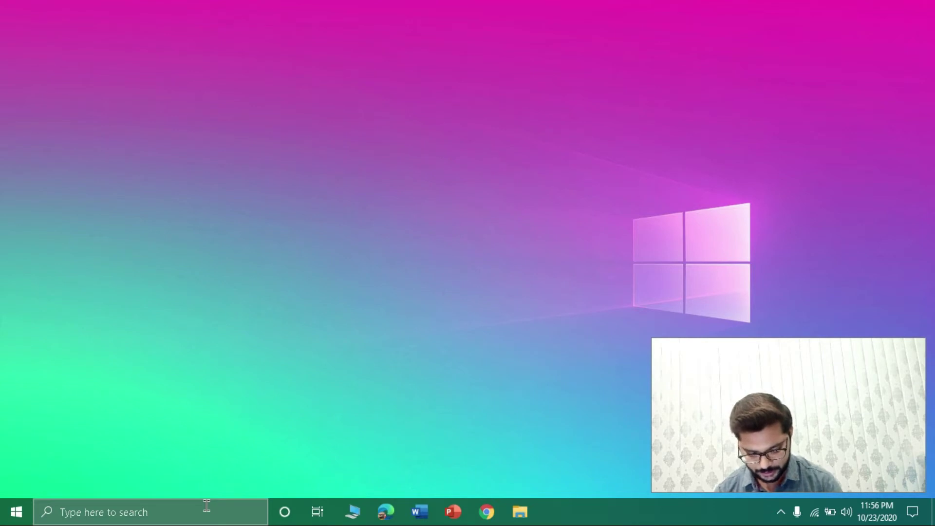
- Open Task Manager and place its window along one side of the desktop
key(ctrl+shift+Escape)
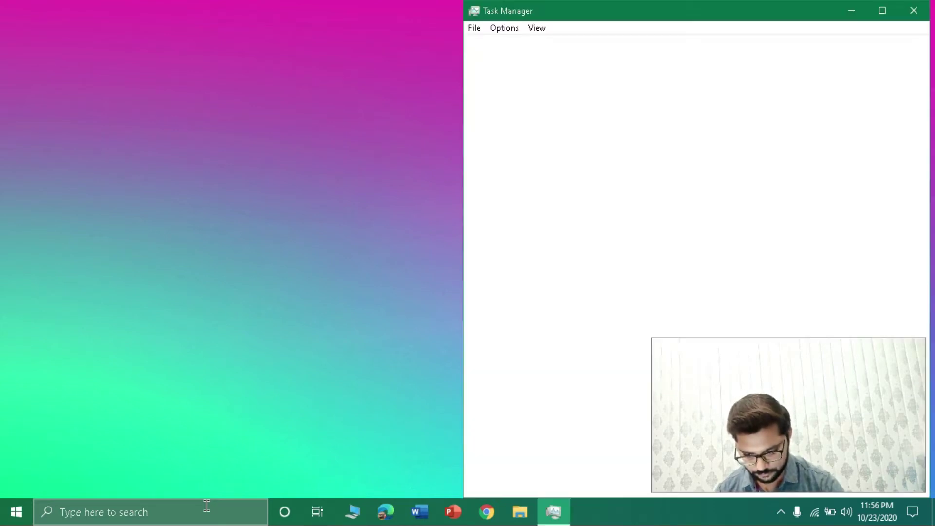
click(880, 11)
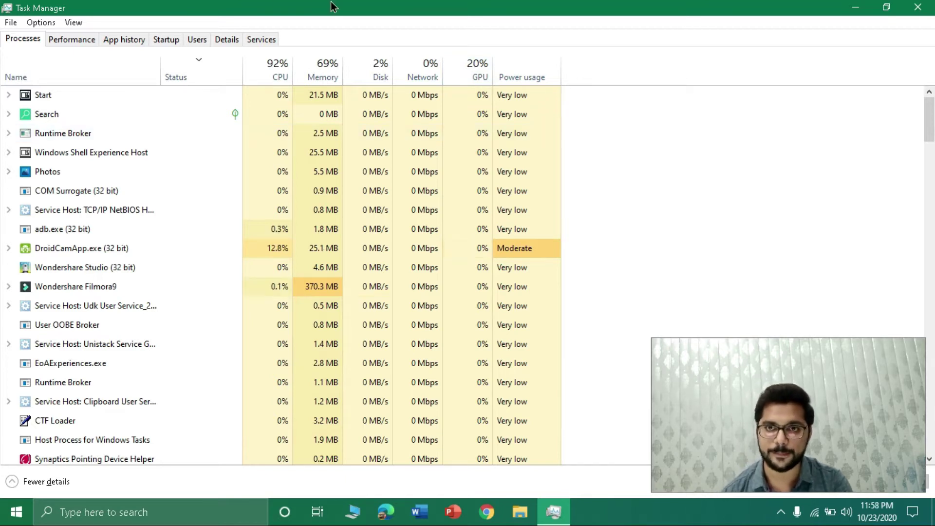
drag(331, 6, 934, 97)
- Launch Notepad and move and narrow its window so it does not overlap Task Manager
click(120, 515)
text(not)
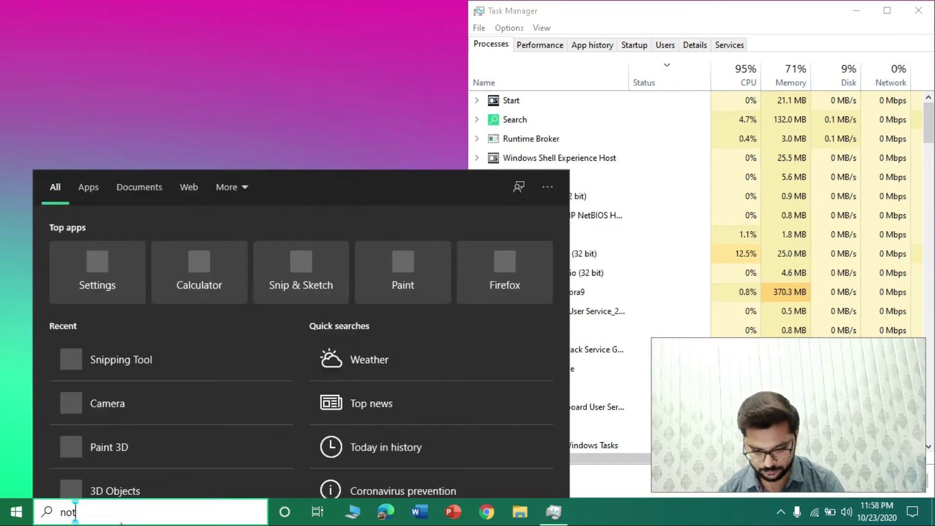
text(pa)
key(Return)
drag(444, 146, 270, 116)
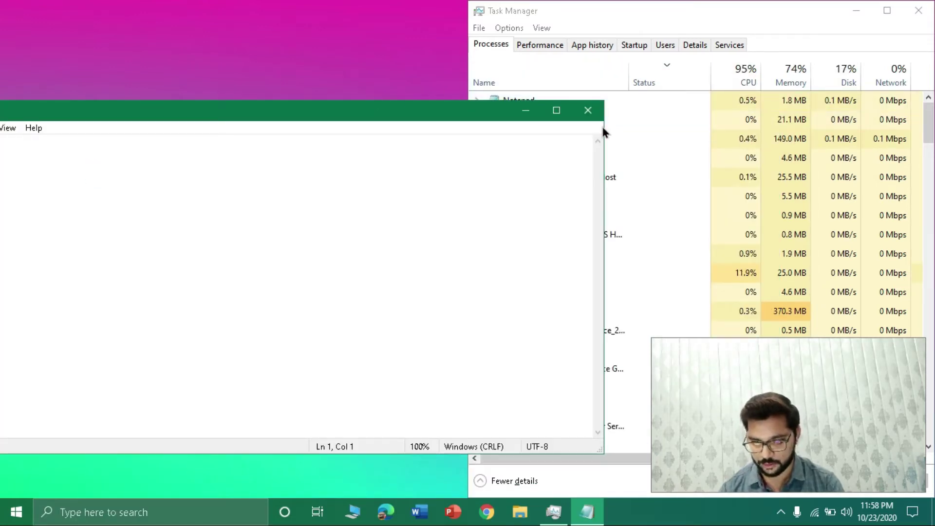
drag(604, 129, 331, 127)
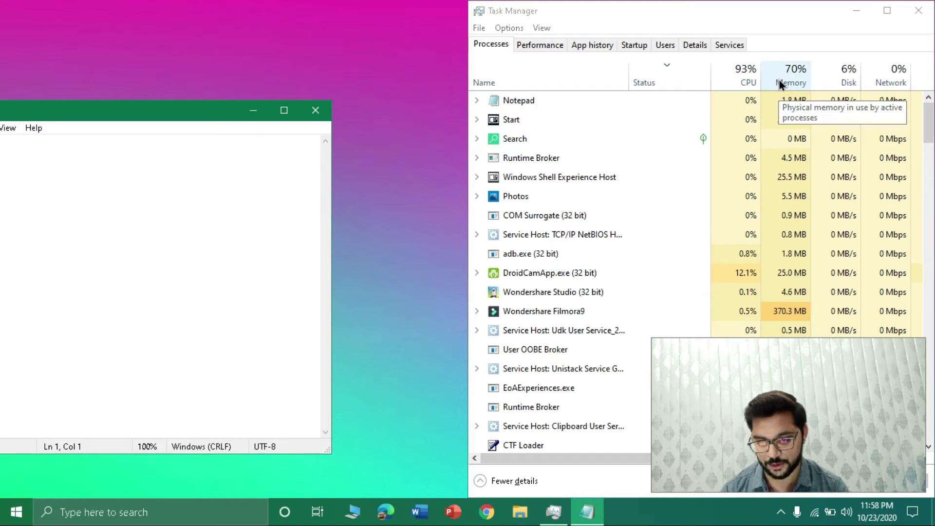
- Move the Task Manager window closer to Notepad and end the Notepad task
click(794, 9)
drag(795, 9, 738, 19)
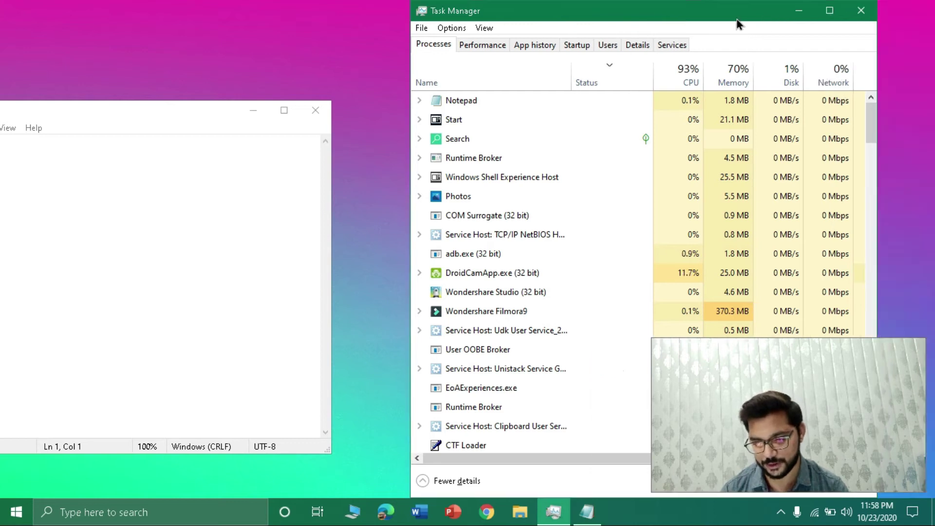
drag(521, 460, 417, 456)
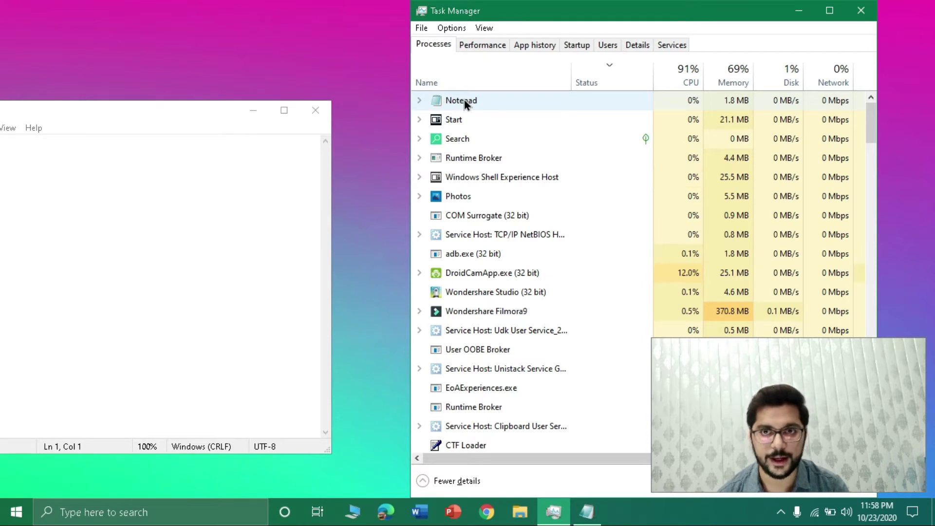
right_click(464, 100)
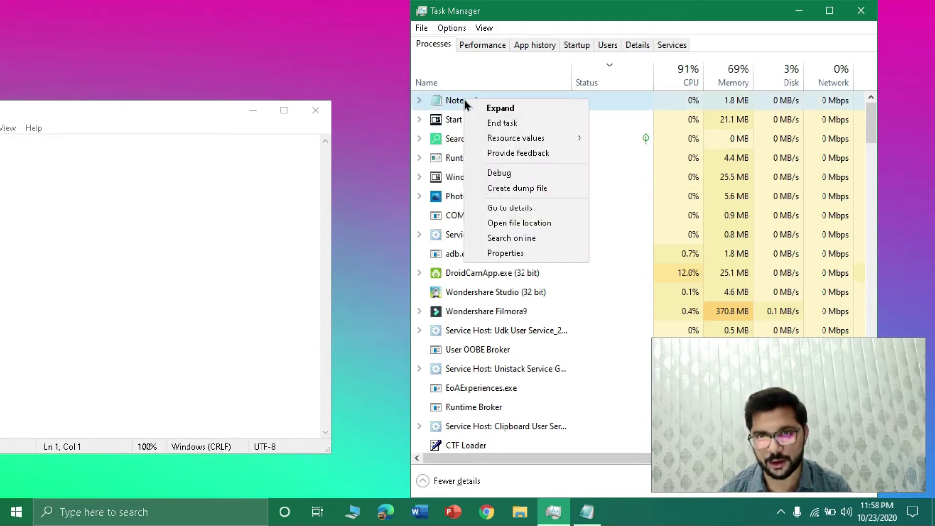
click(507, 124)
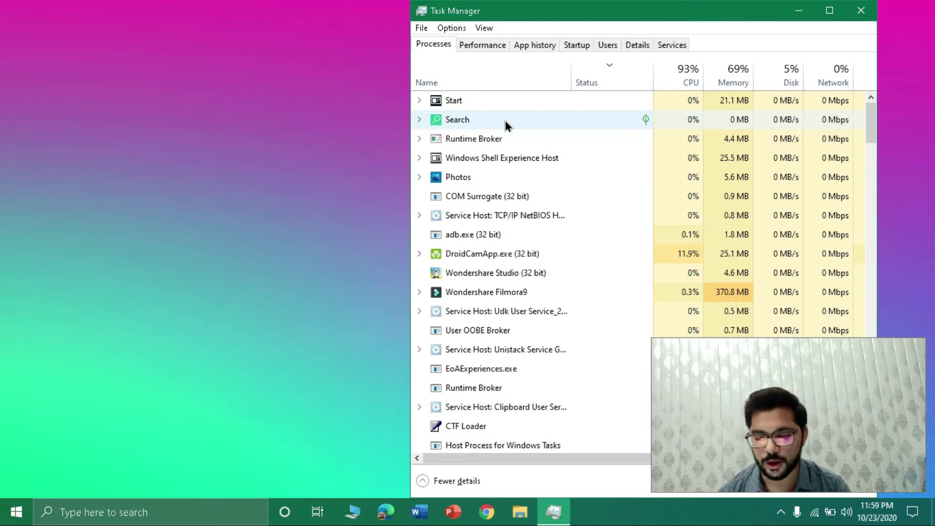
- Maximize Task Manager and sort the processes by CPU, memory, disk and finally power usage
click(830, 10)
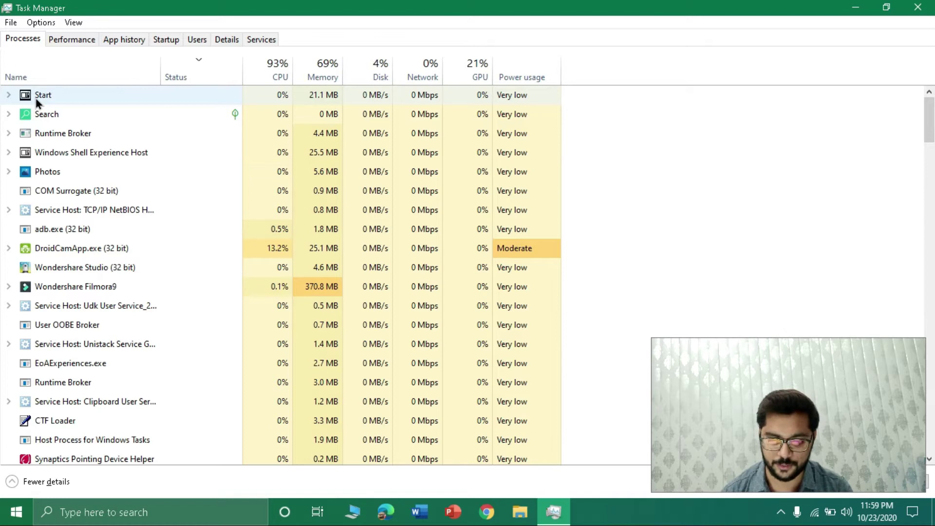
click(270, 69)
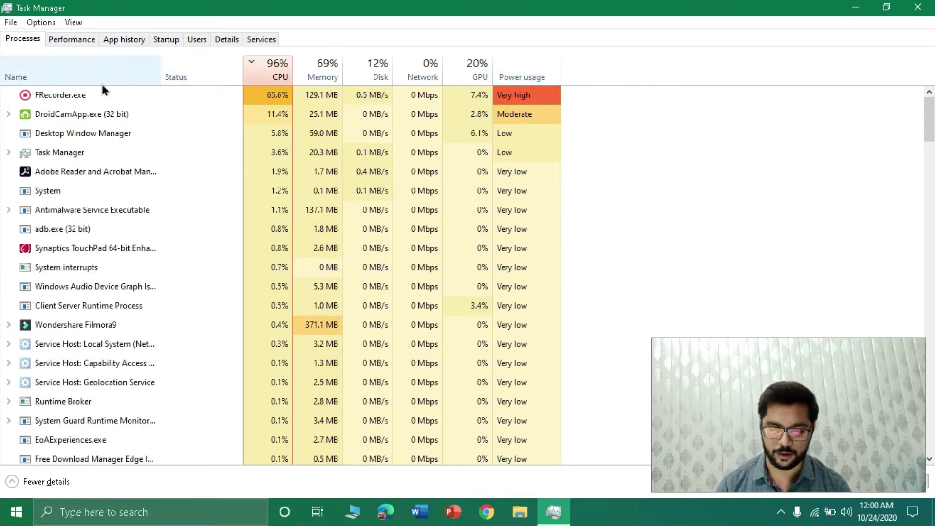
click(313, 77)
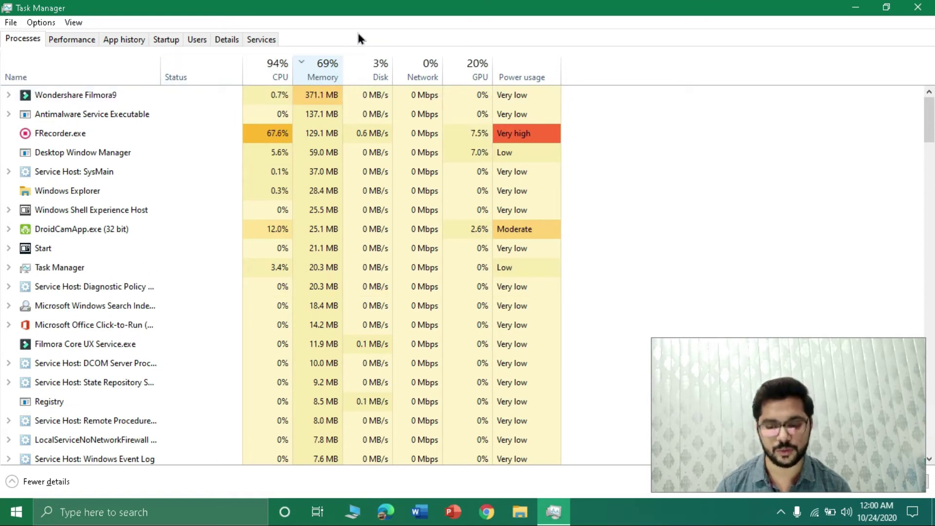
click(376, 69)
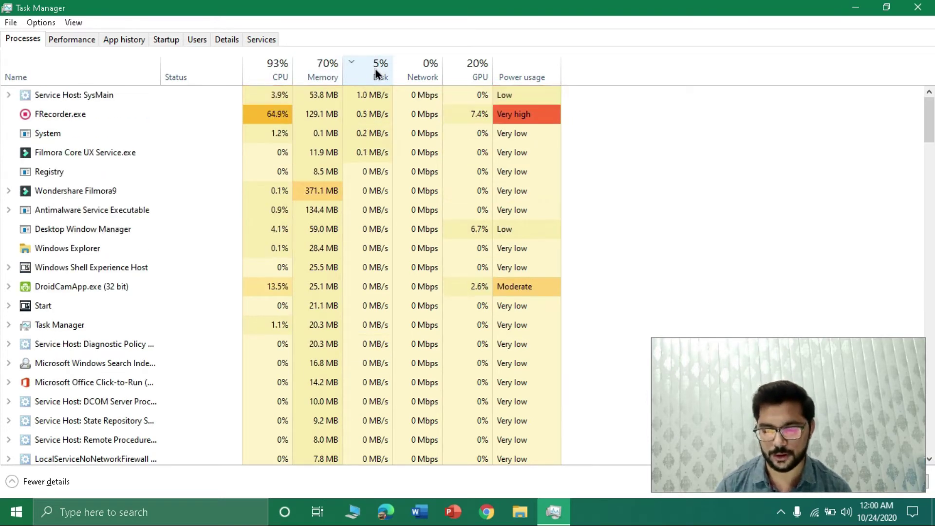
click(519, 71)
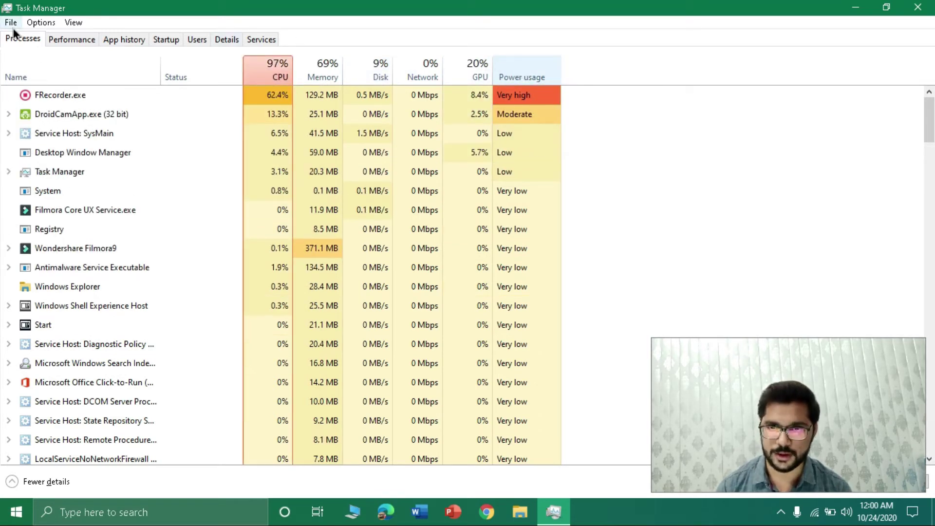
- Show the CPU performance details and change the graph from logical processors to overall utilization
click(75, 41)
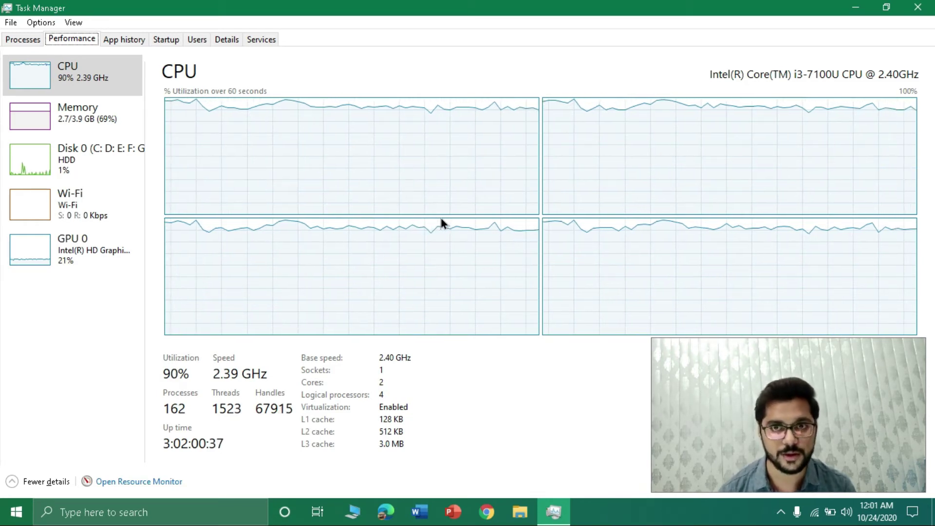
right_click(422, 156)
right_click(468, 153)
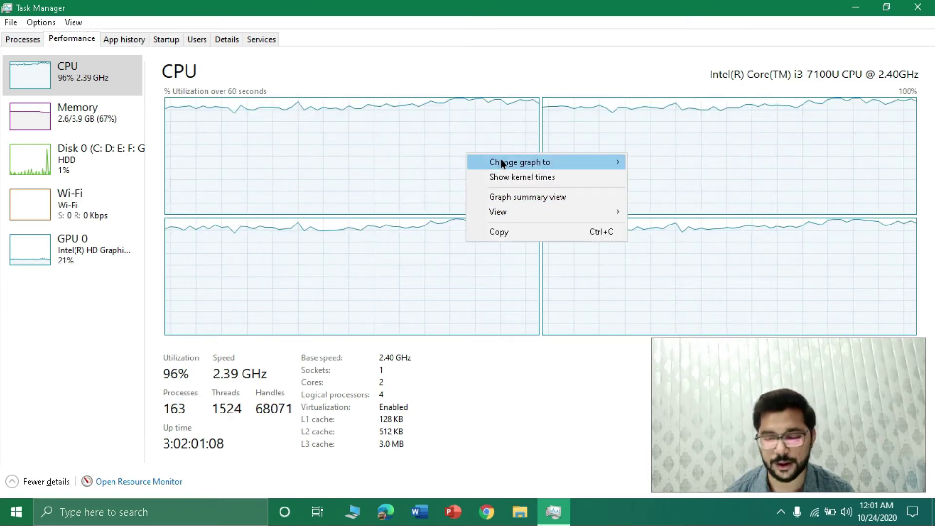
mouse_move(508, 159)
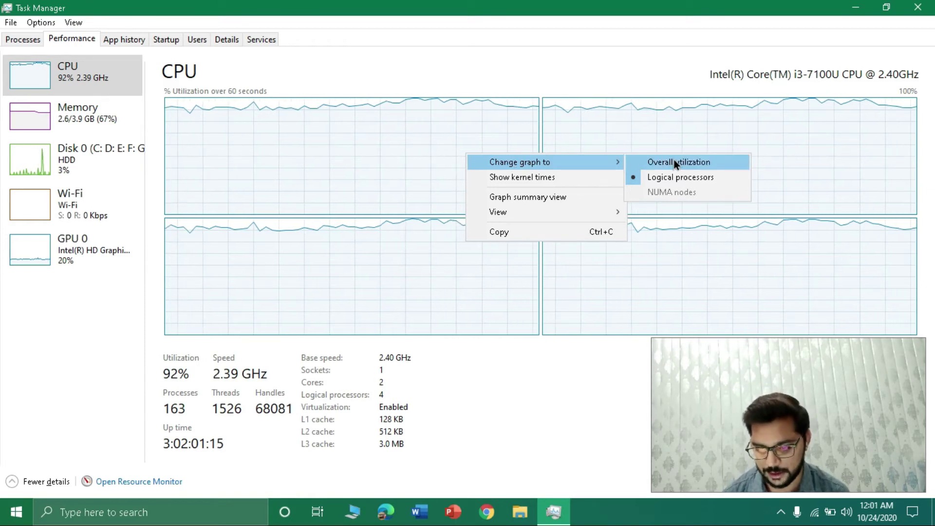
mouse_move(585, 168)
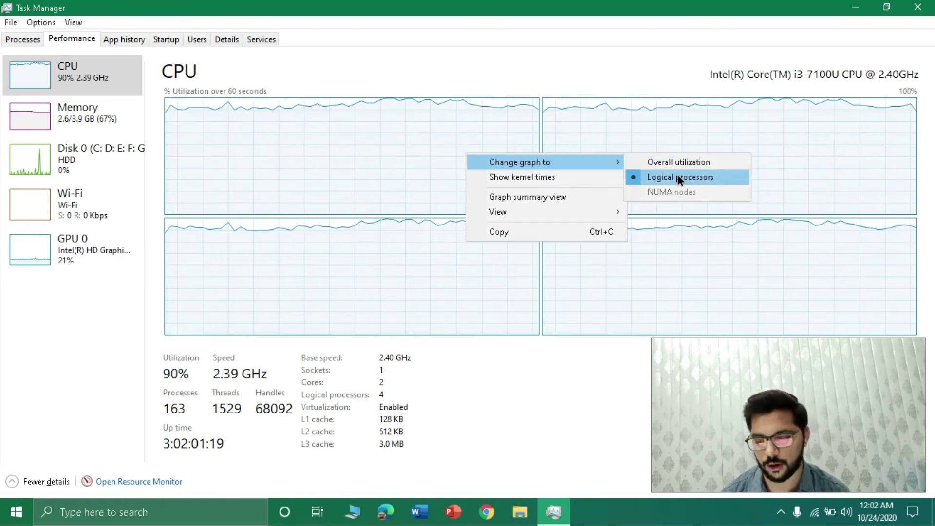
click(676, 162)
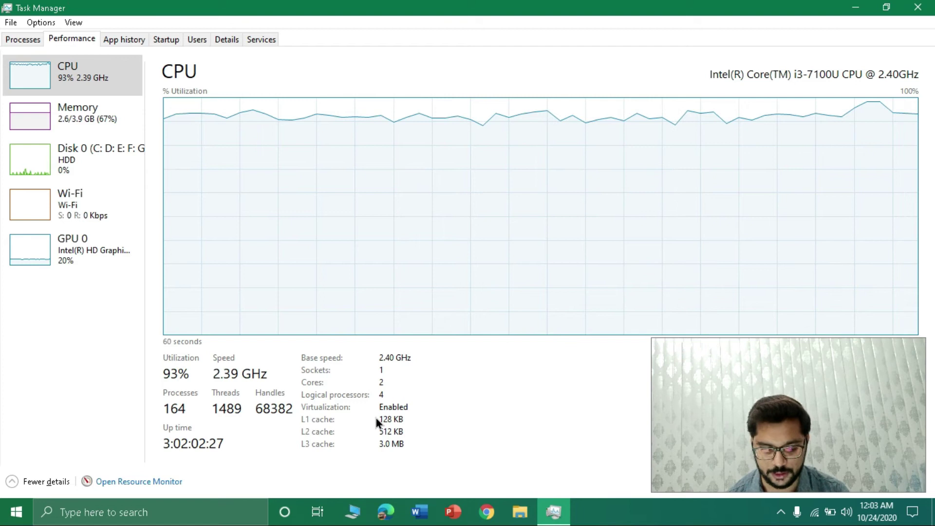
- Examine the performance details of the memory, Disk 0 and GPU 0, including the engines available for the 3D graph
click(54, 129)
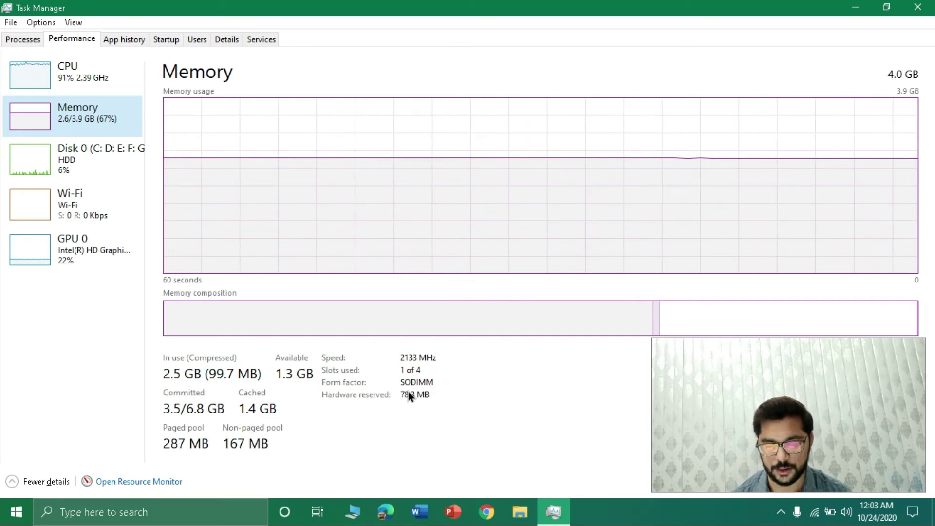
click(57, 162)
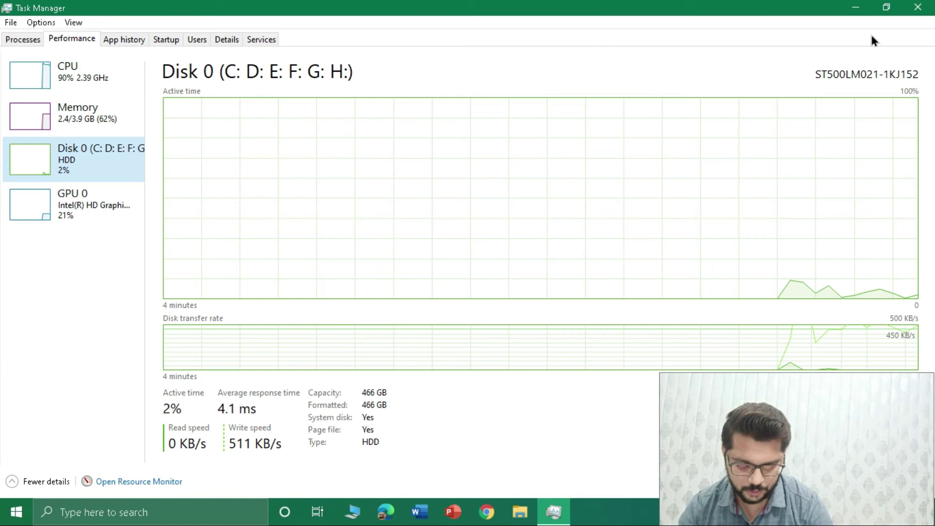
click(819, 76)
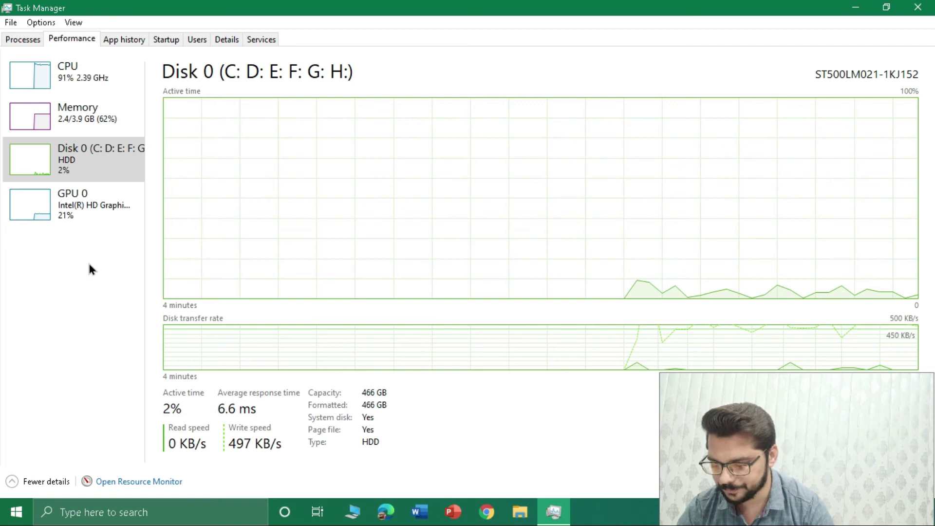
click(116, 215)
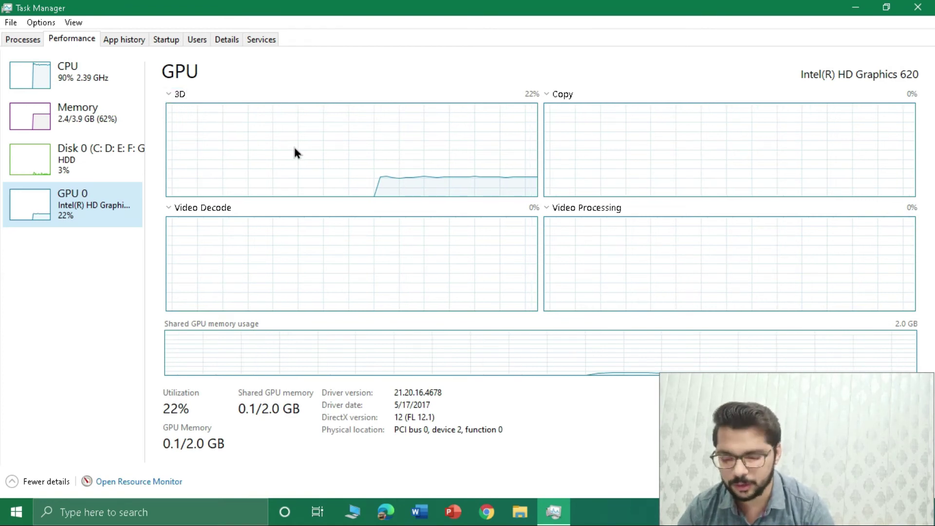
click(169, 95)
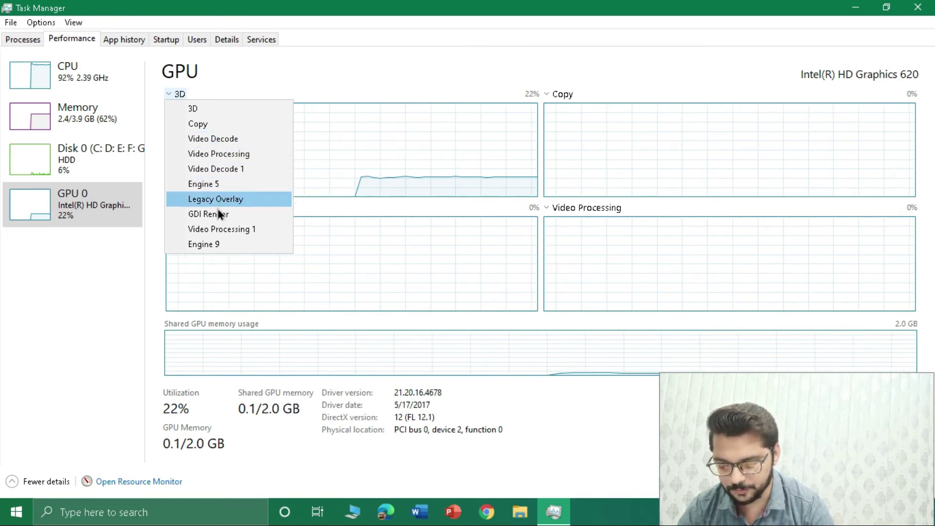
click(288, 78)
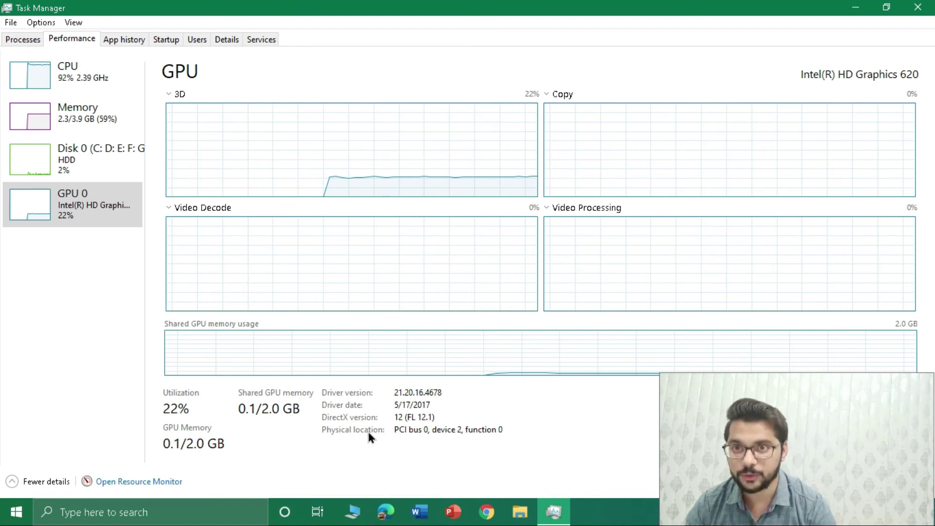
- View the app usage history and sort it by CPU time, then by network usage
click(125, 39)
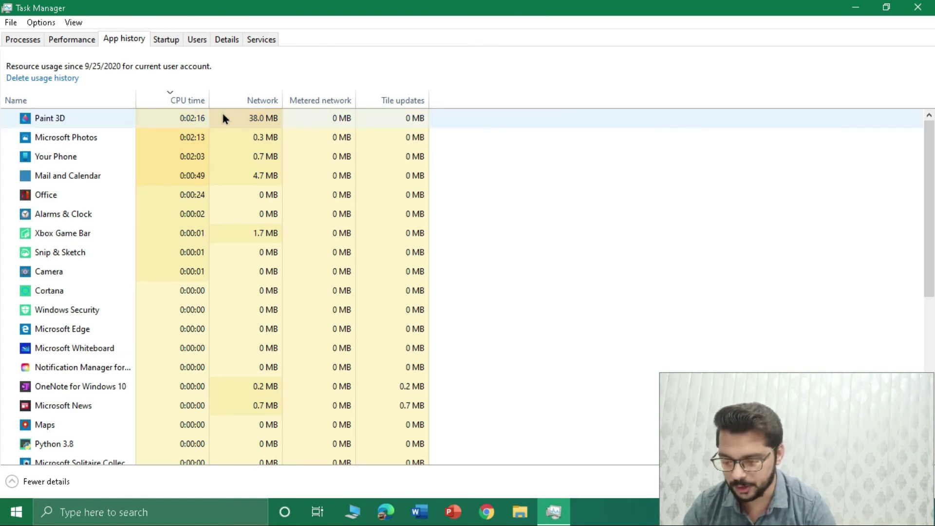
click(182, 105)
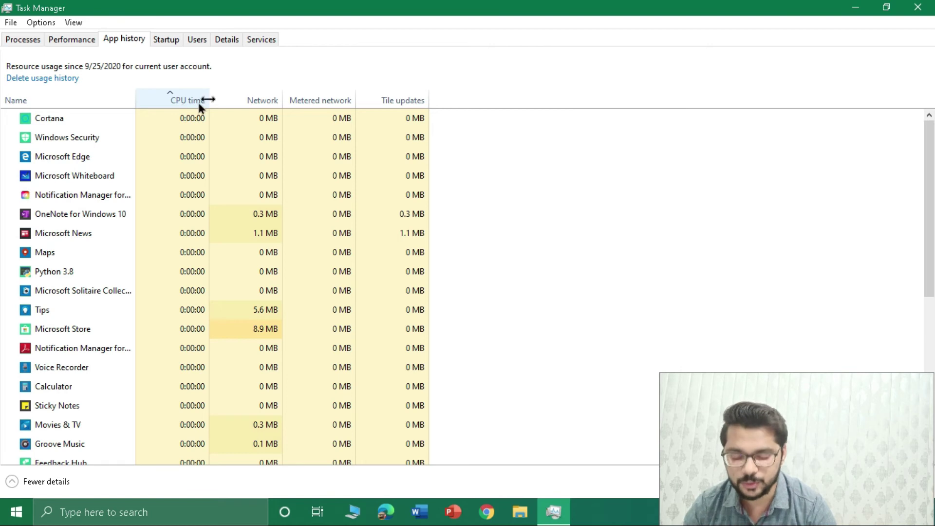
click(278, 102)
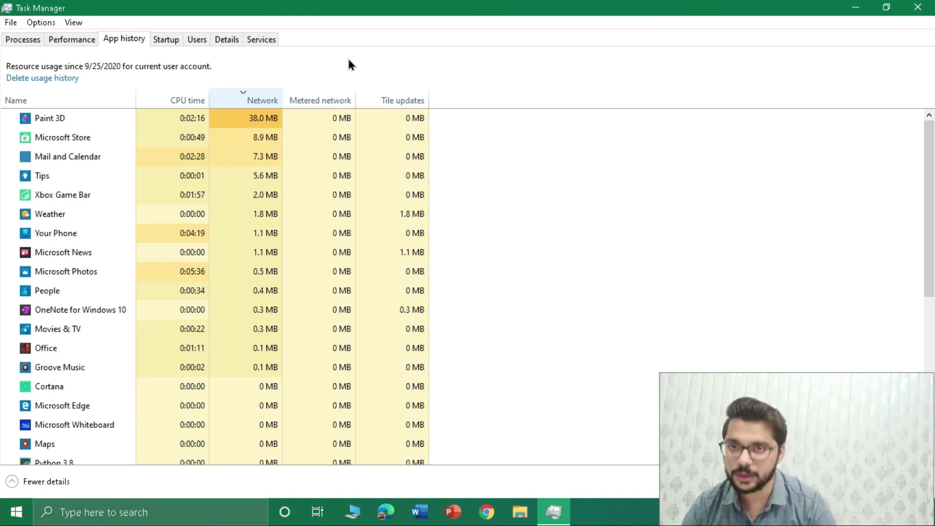
- Sort the app usage history by tile updates and view the live tiles in the Start menu
click(395, 98)
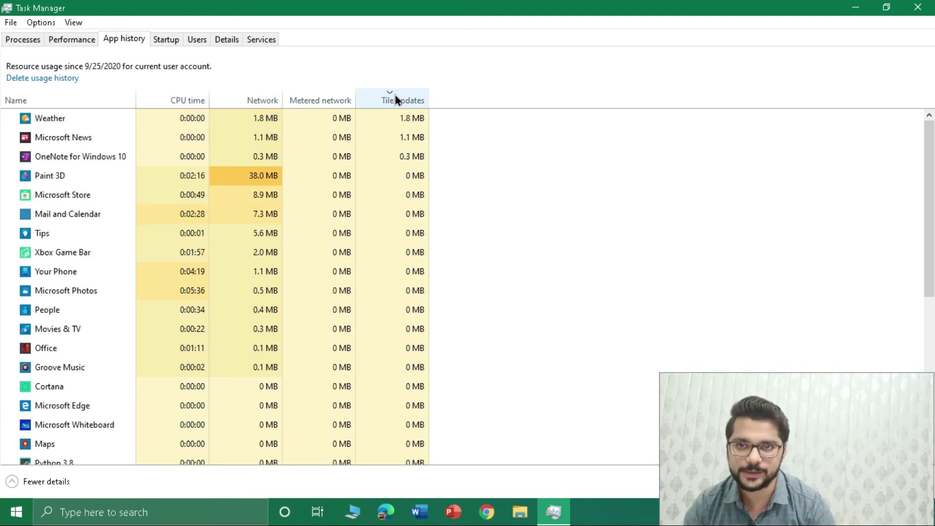
key(super)
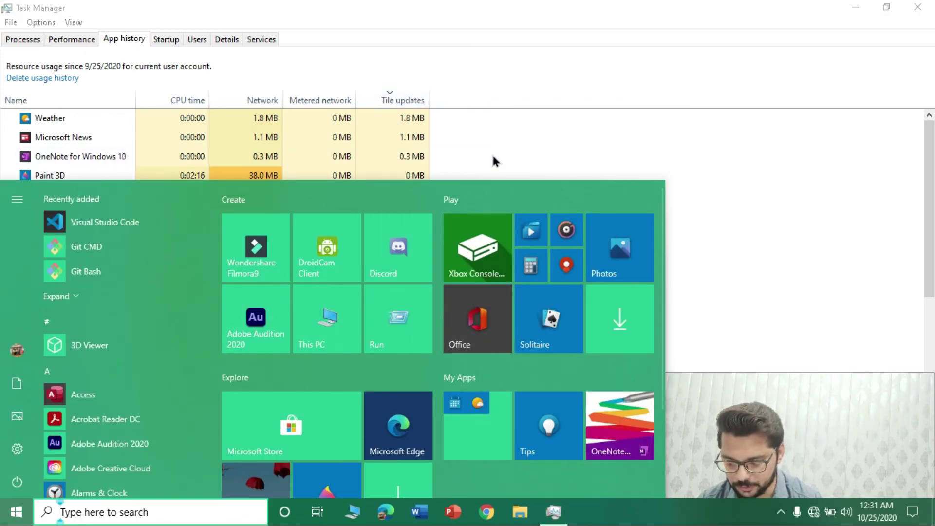
click(486, 125)
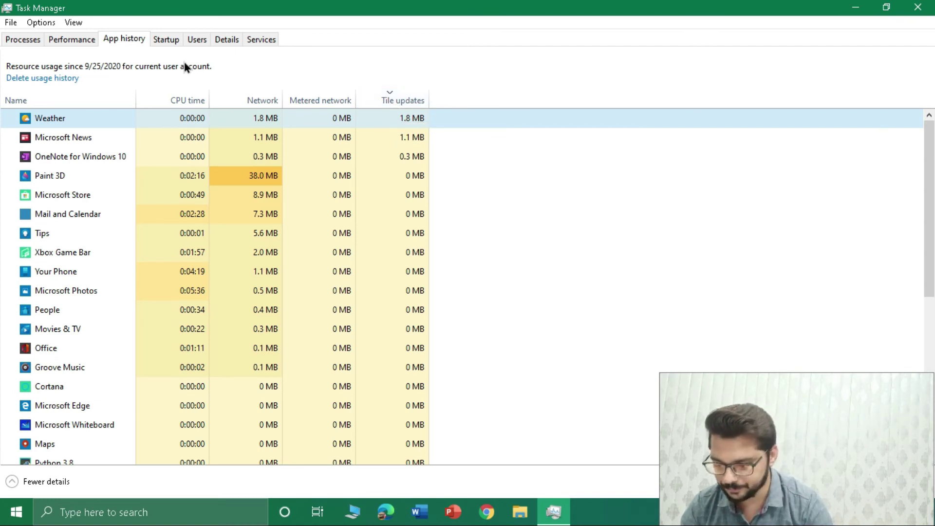
- Examine the startup apps, the users' resource usage, the details of the audiodg.exe process and the list of services
click(164, 44)
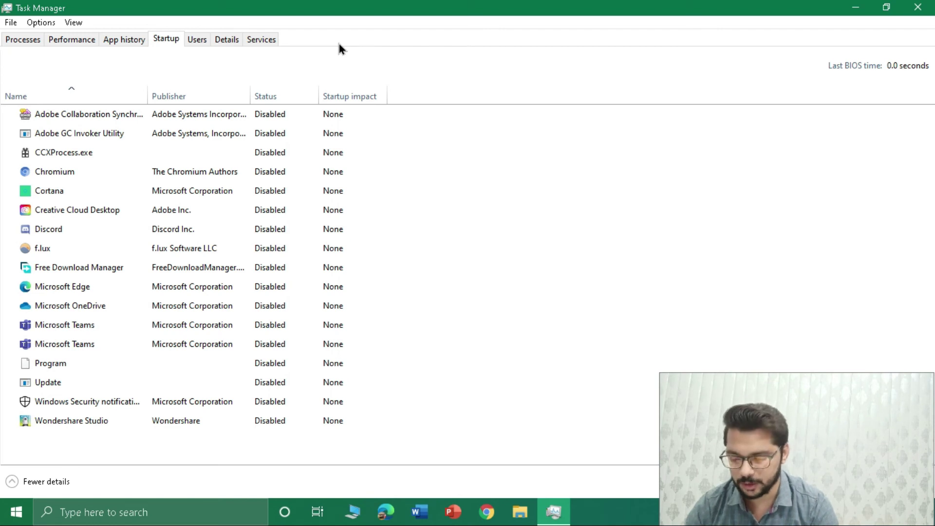
click(198, 42)
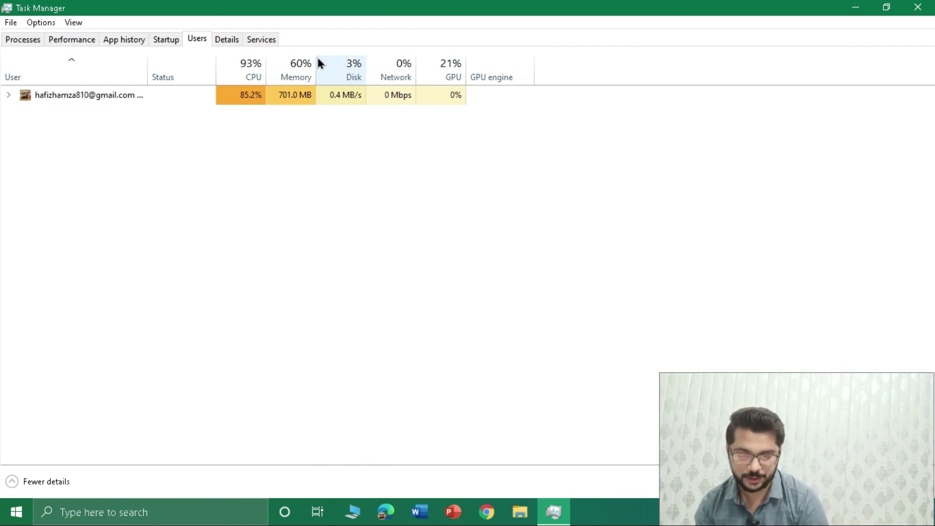
click(229, 40)
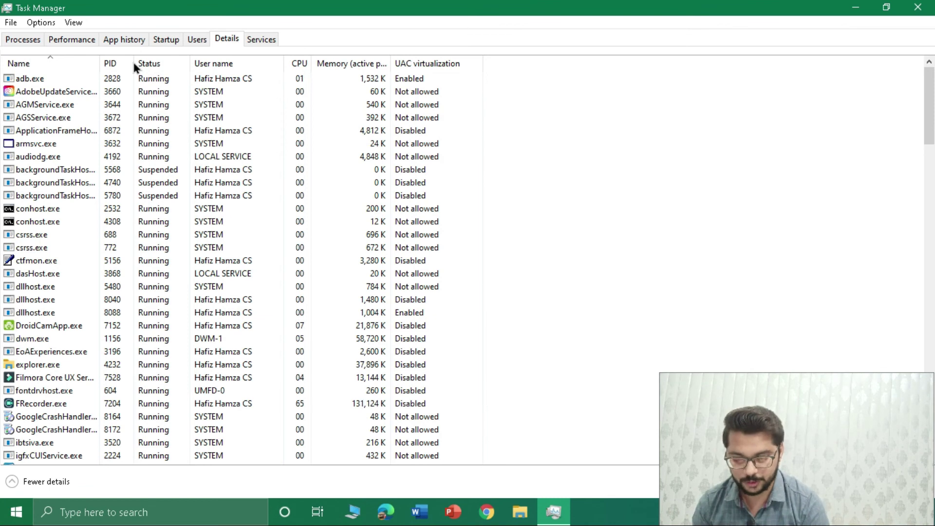
click(56, 156)
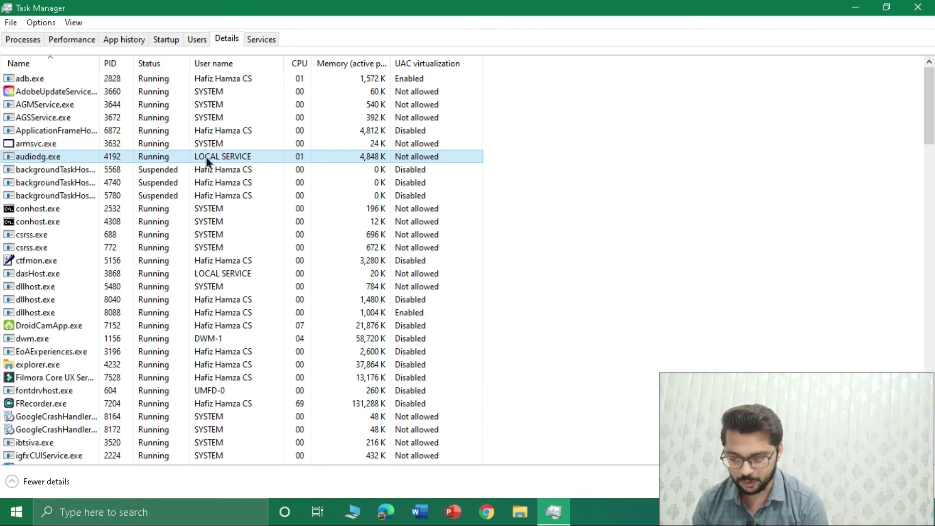
click(262, 40)
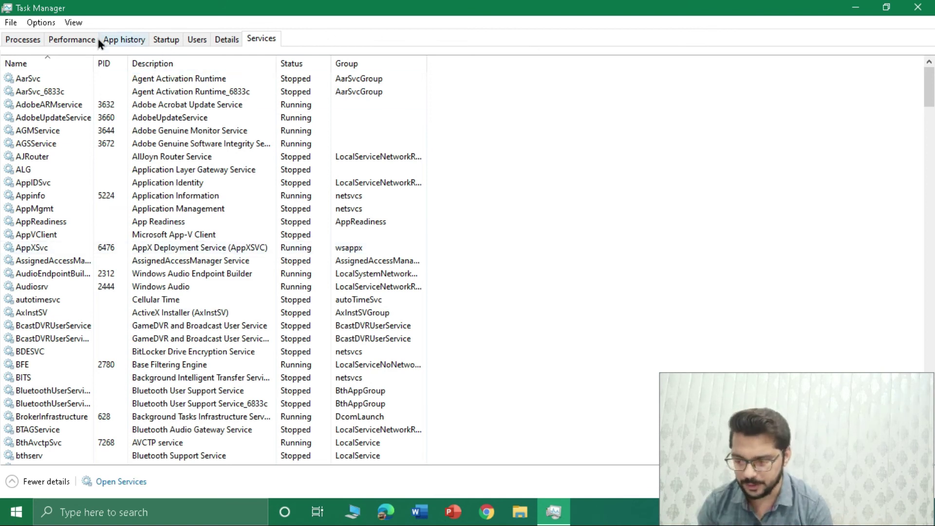
- Return to the process list, set its update speed to Normal and check that setting
click(23, 39)
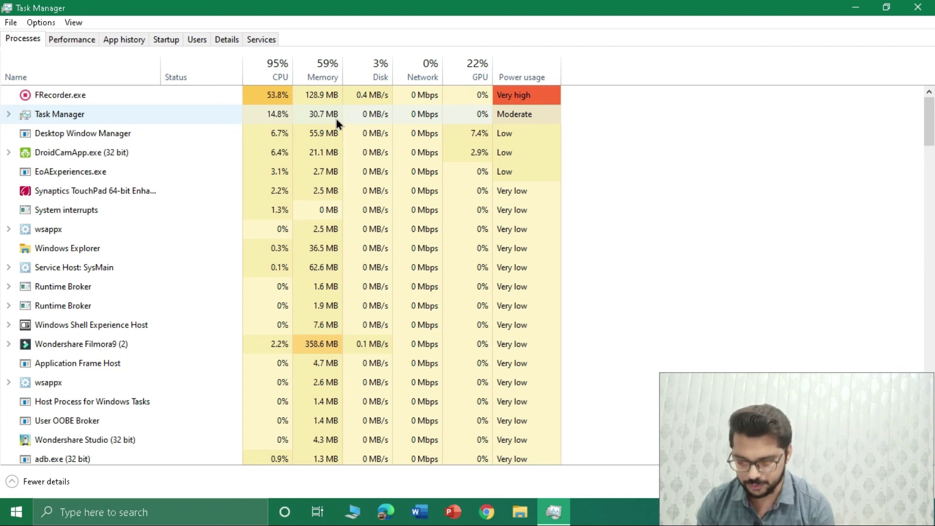
click(293, 114)
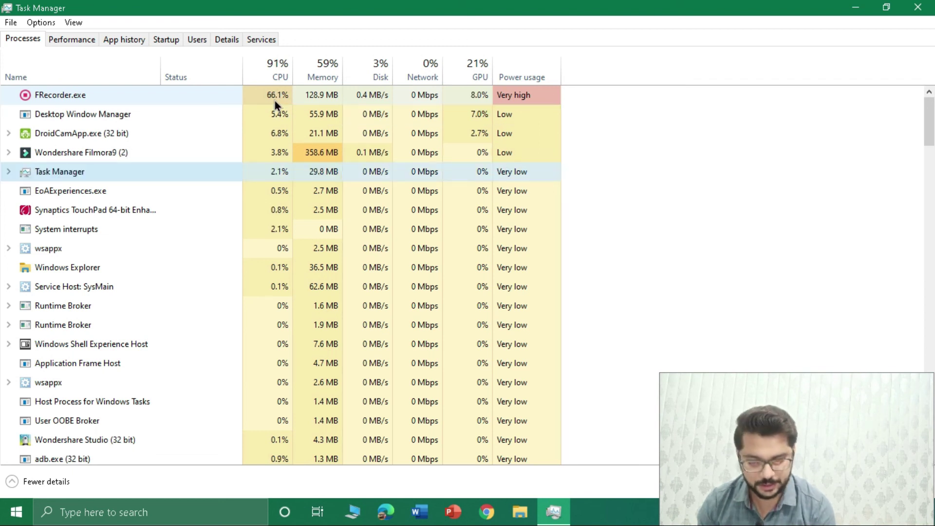
click(72, 23)
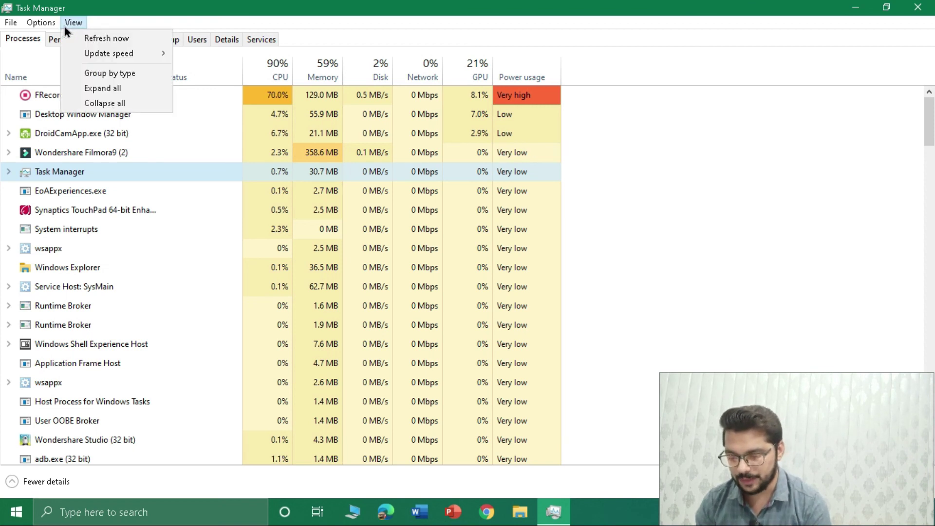
mouse_move(100, 63)
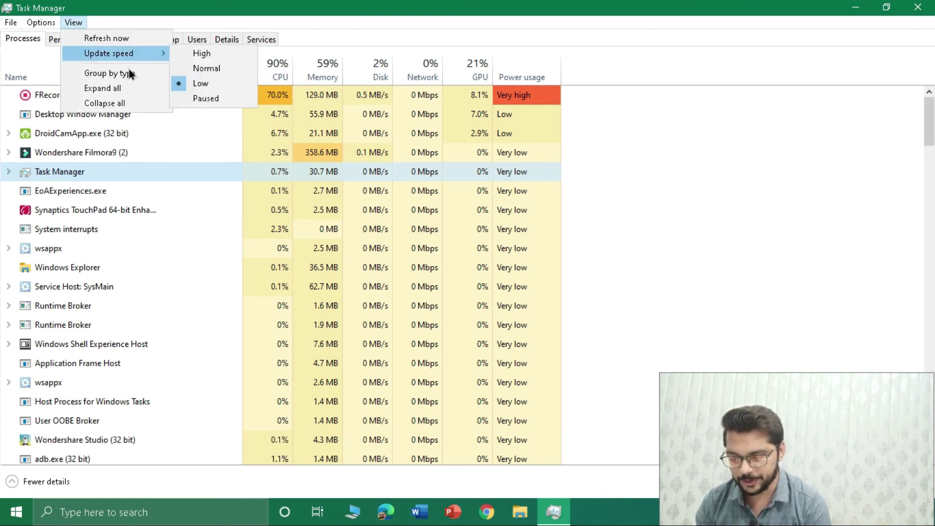
click(209, 70)
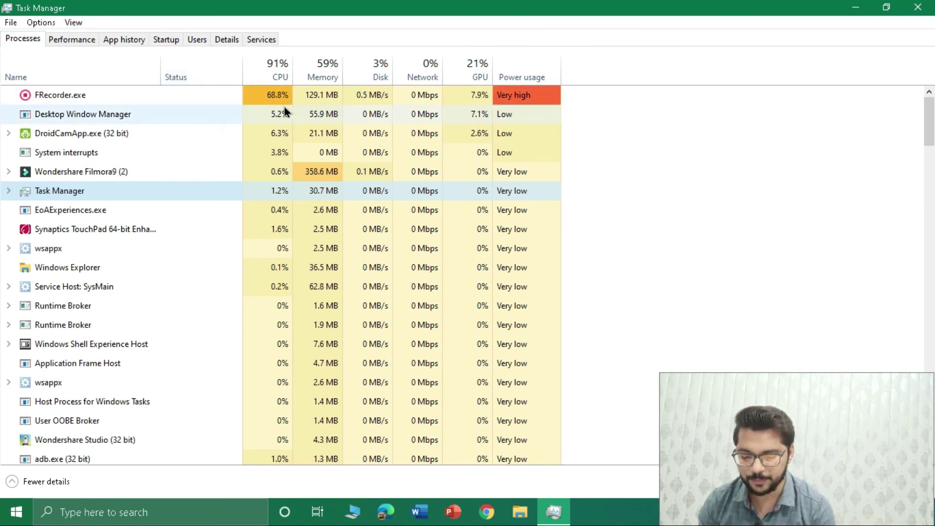
click(74, 22)
mouse_move(112, 50)
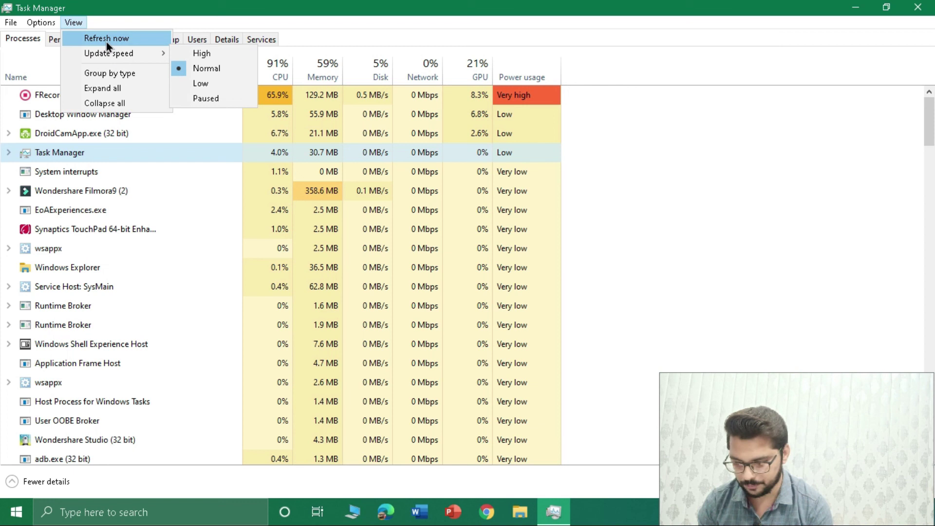
click(37, 19)
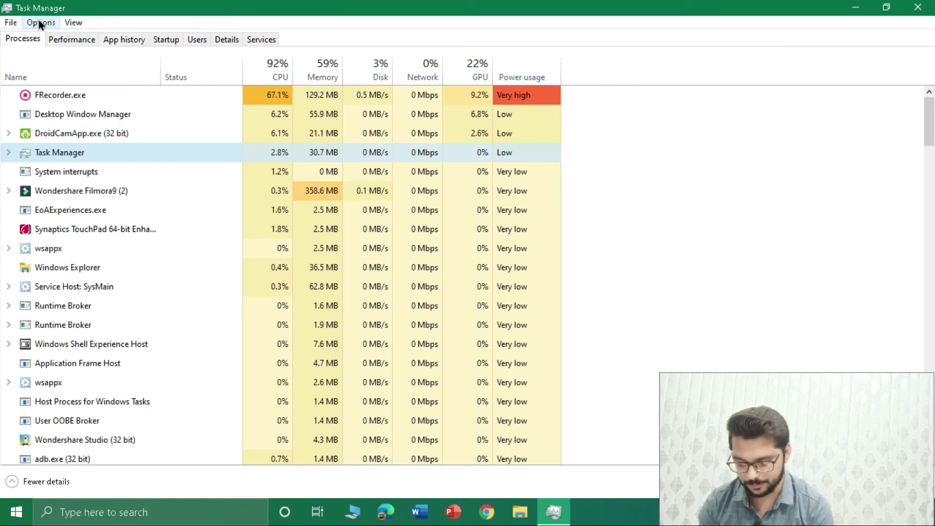
- Set Performance as the default page that Task Manager opens with
click(39, 22)
mouse_move(68, 90)
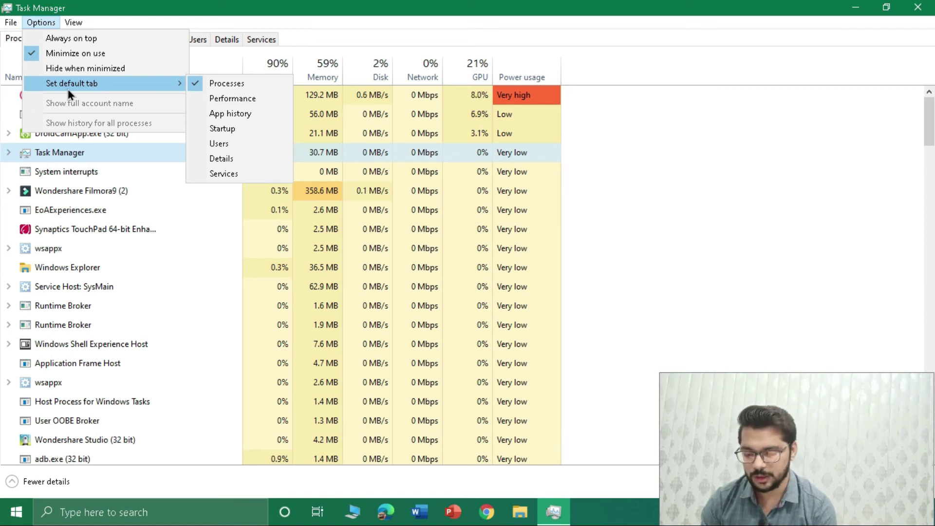
click(235, 101)
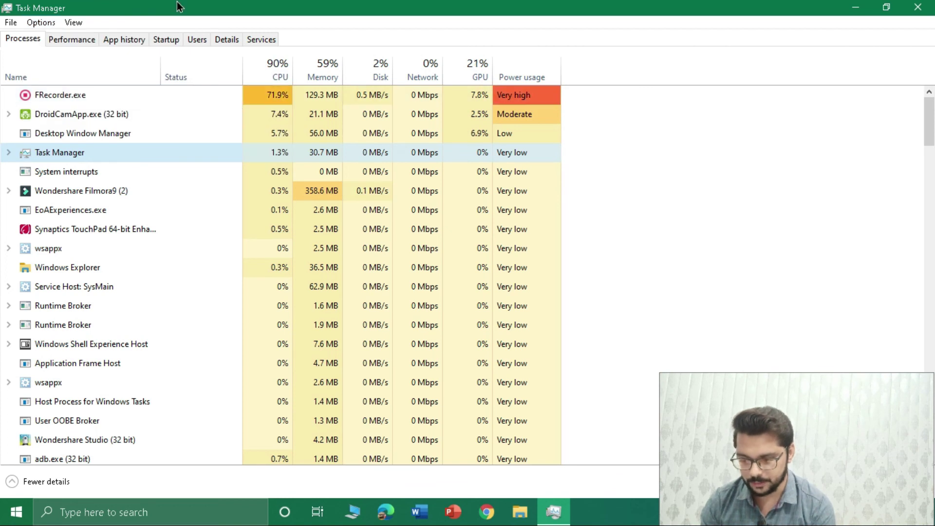